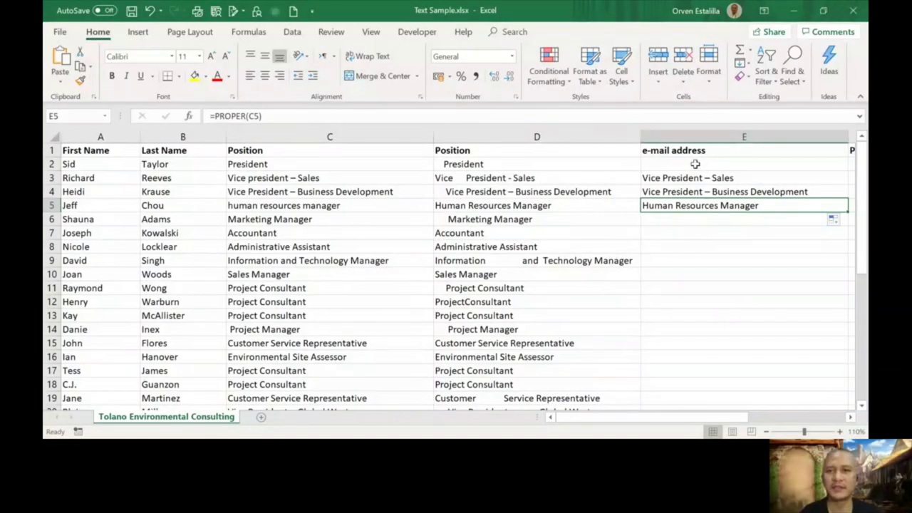
# - Clear the contents of cells E2:E5 in the e-mail address column
pyautogui.moveTo(695, 164); pyautogui.dragTo(697, 199)
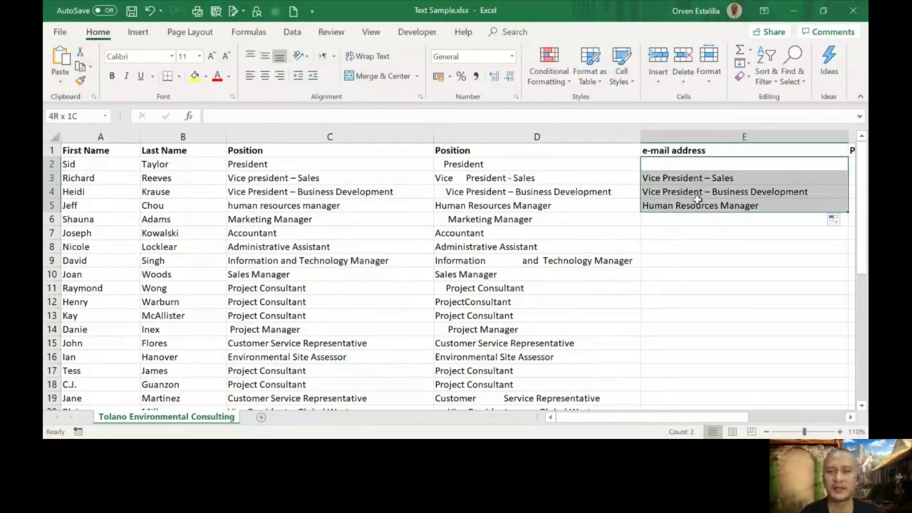
pyautogui.press('Delete')
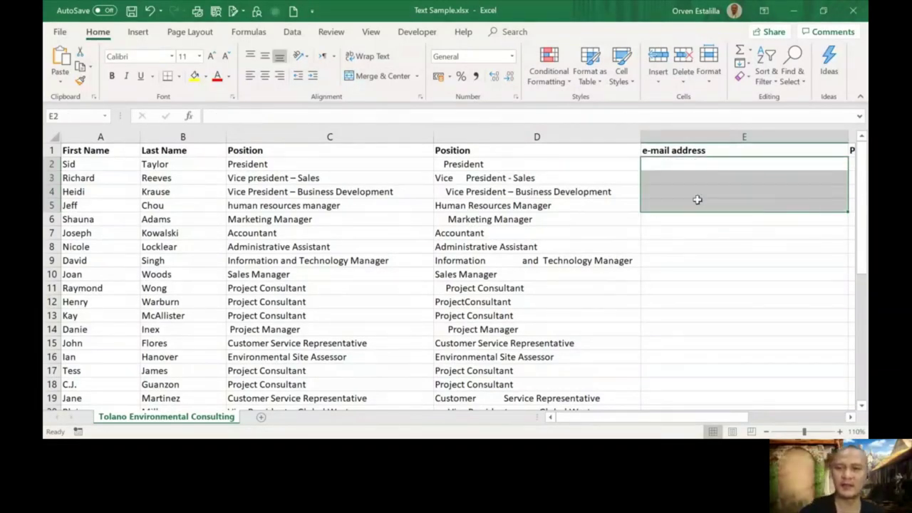
pyautogui.click(663, 230)
pyautogui.press('Up')
pyautogui.press('Up')
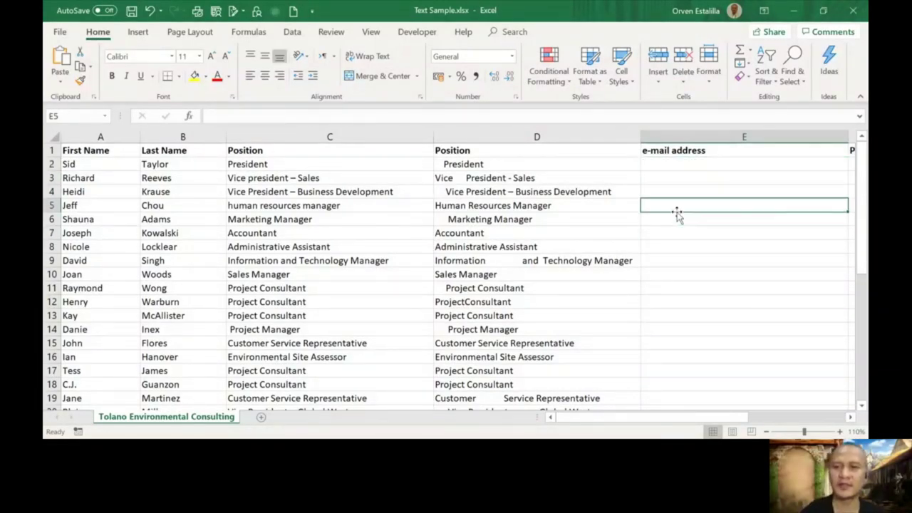
# - Enter the formula =FIND("s",C2) in cell E2 to locate the letter s in the first Position entry
pyautogui.click(674, 163)
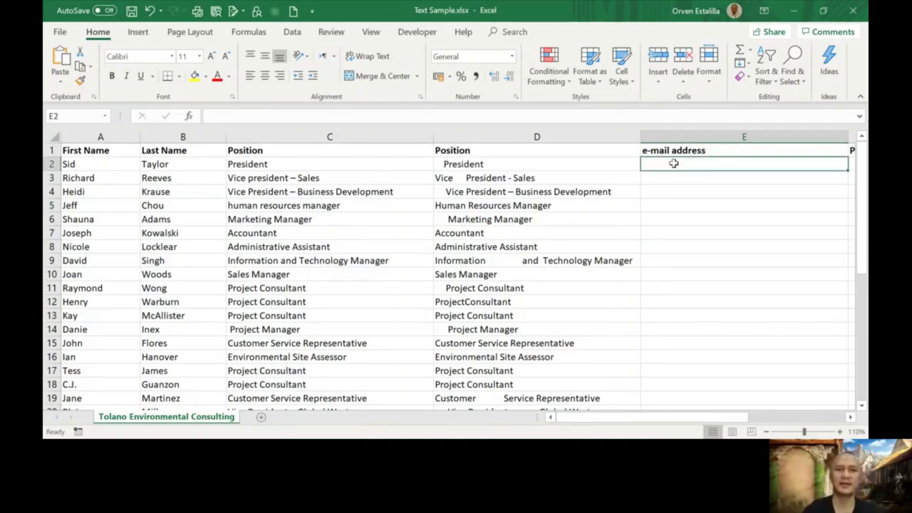
pyautogui.click(281, 164)
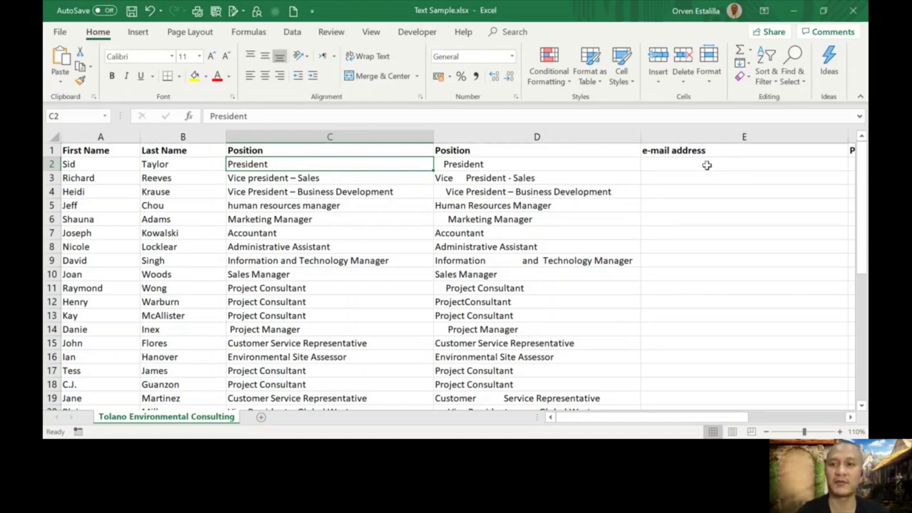
pyautogui.click(705, 166)
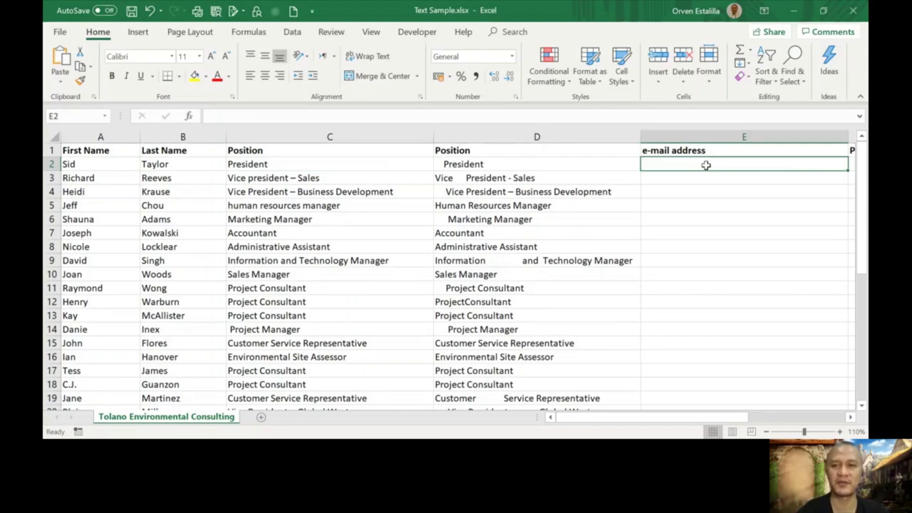
pyautogui.write('=find(')
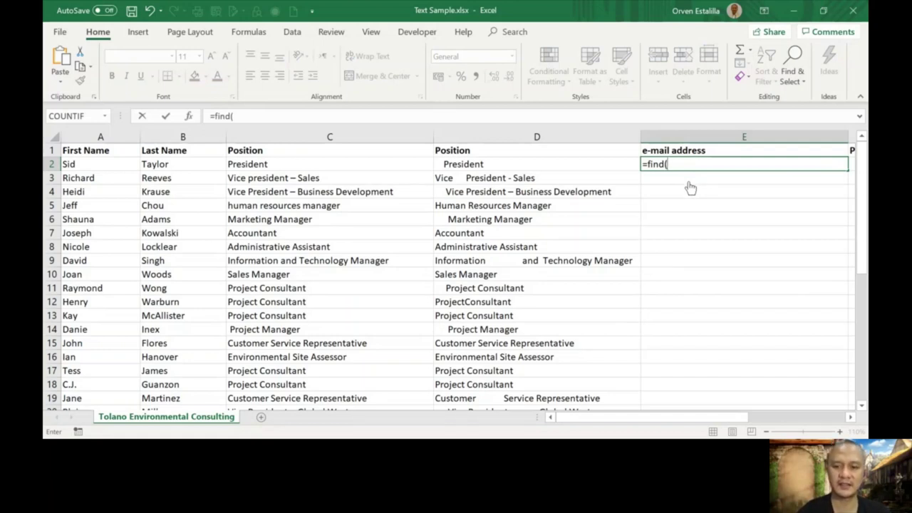
pyautogui.write('"s",')
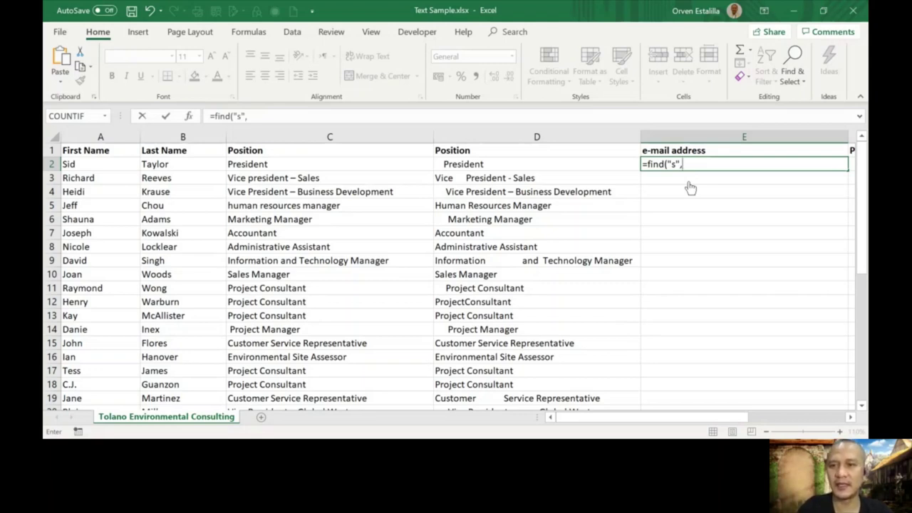
pyautogui.click(332, 166)
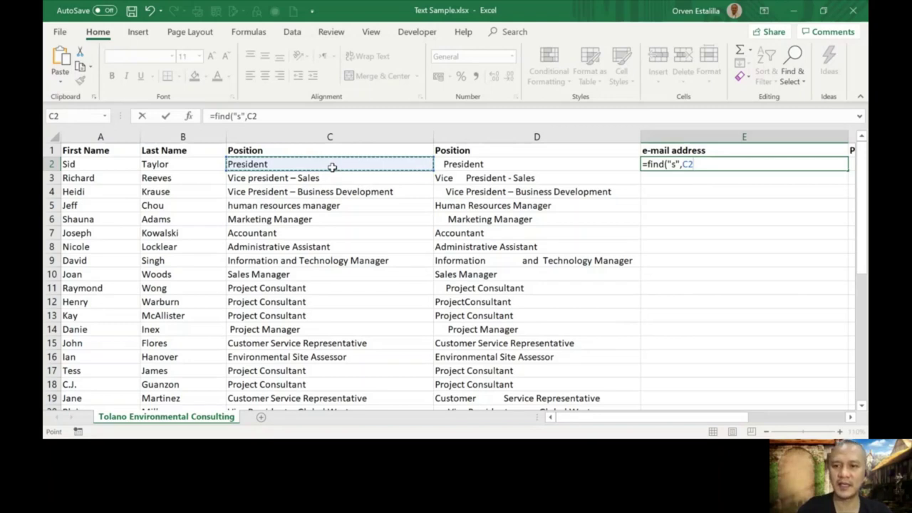
pyautogui.write(',')
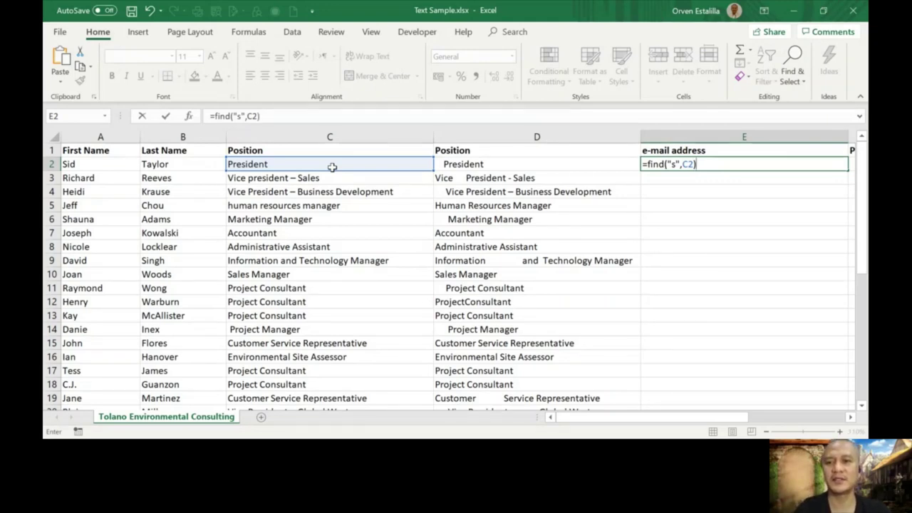
pyautogui.press('Return')
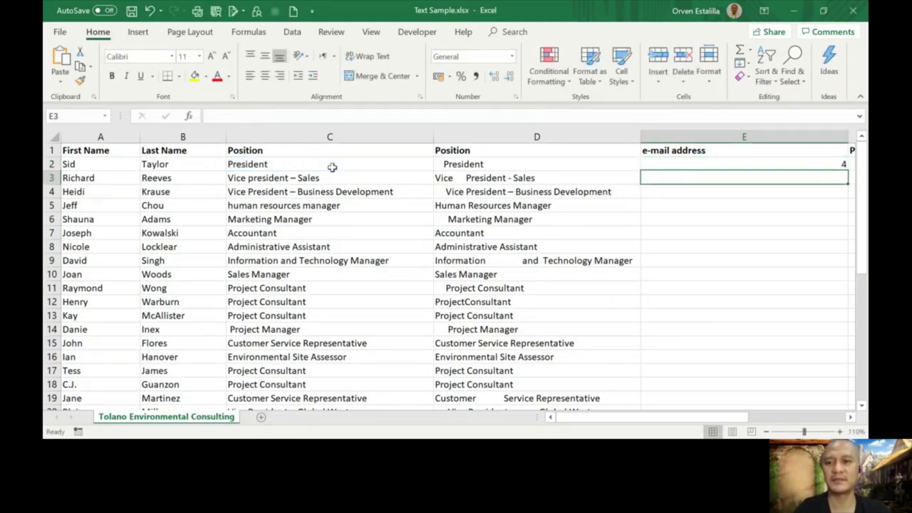
# - Review the FIND formula in E2 and copy it down through cell E6
pyautogui.doubleClick(710, 166)
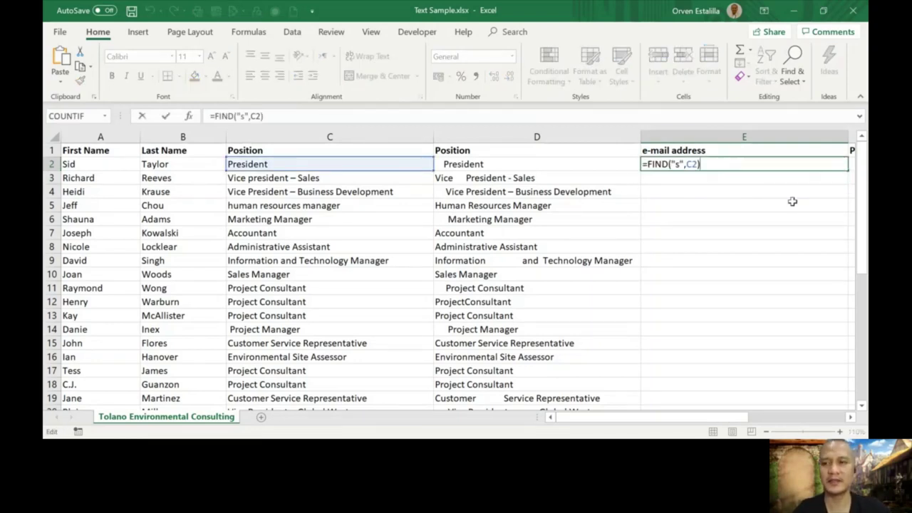
pyautogui.press('Escape')
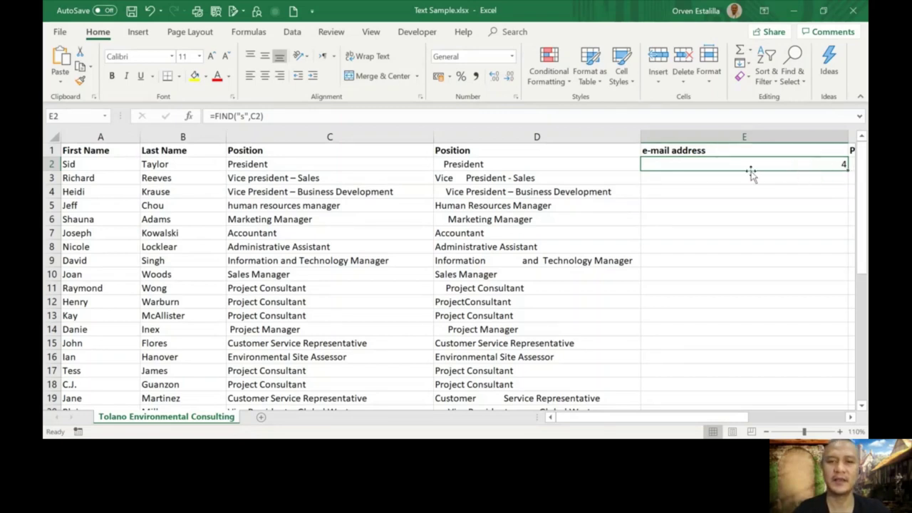
pyautogui.moveTo(846, 170); pyautogui.dragTo(844, 188)
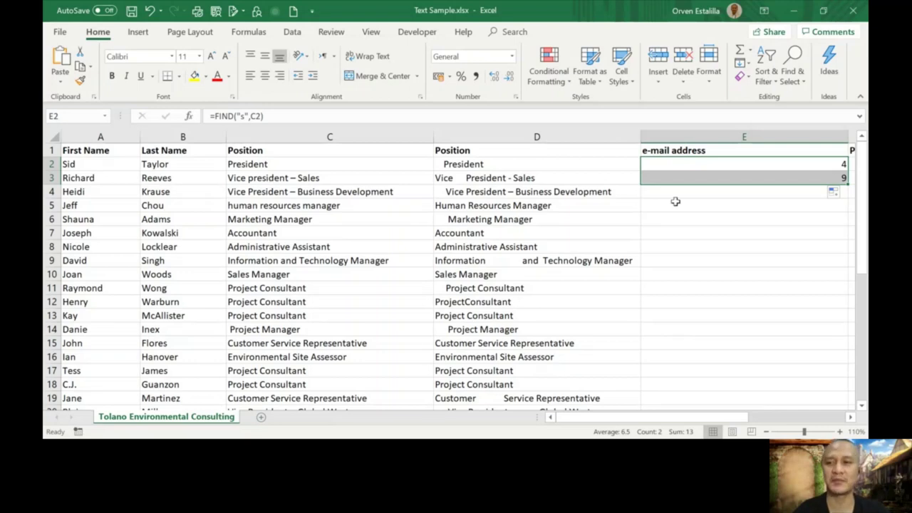
pyautogui.moveTo(848, 185); pyautogui.dragTo(849, 200)
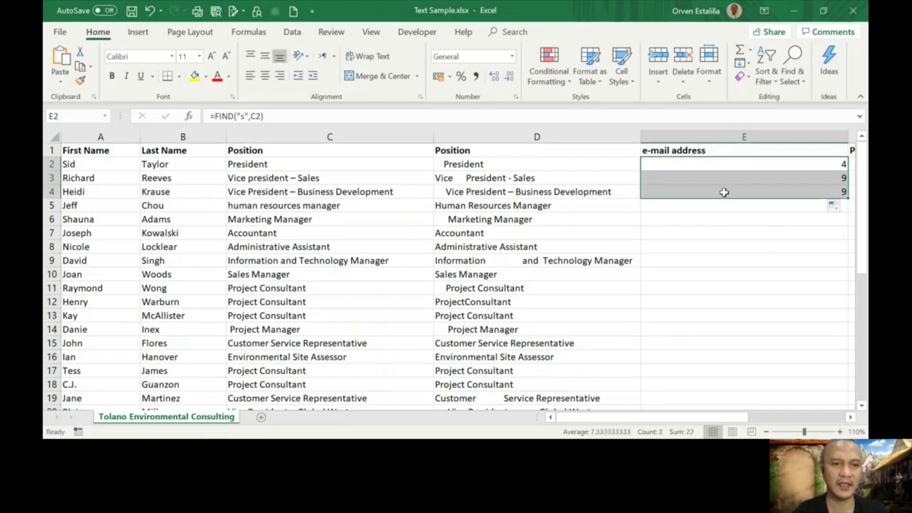
pyautogui.moveTo(849, 199); pyautogui.dragTo(791, 214)
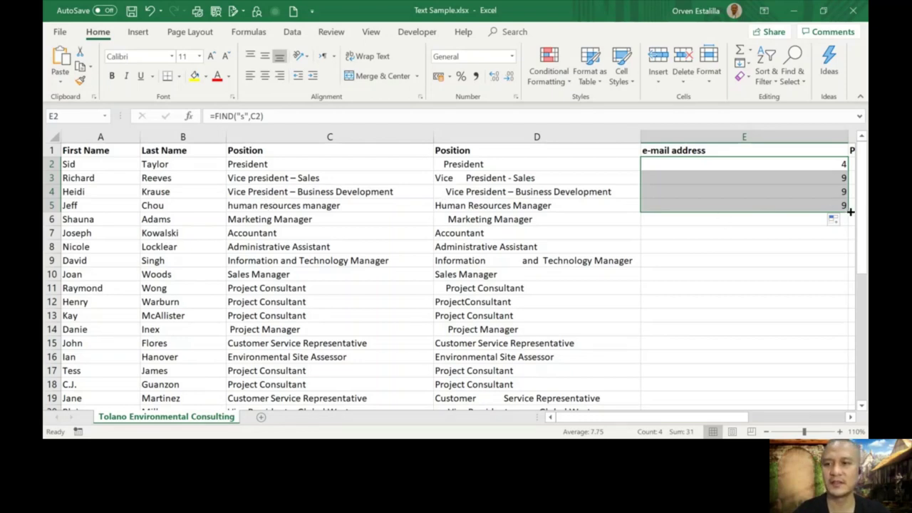
pyautogui.moveTo(847, 213); pyautogui.dragTo(793, 227)
pyautogui.click(791, 218)
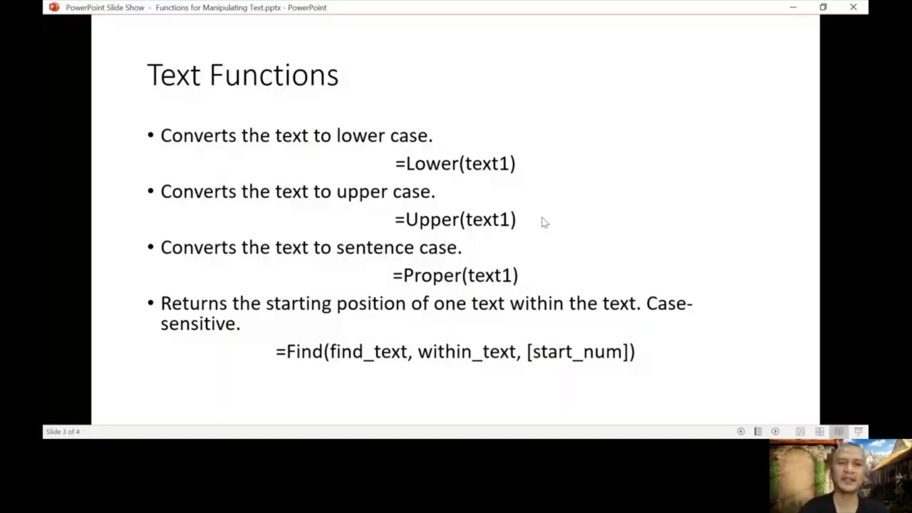
# - Advance the Text Functions slide show, and enter =LEN(C2) in cell E2 of the Excel worksheet
pyautogui.click(543, 222)
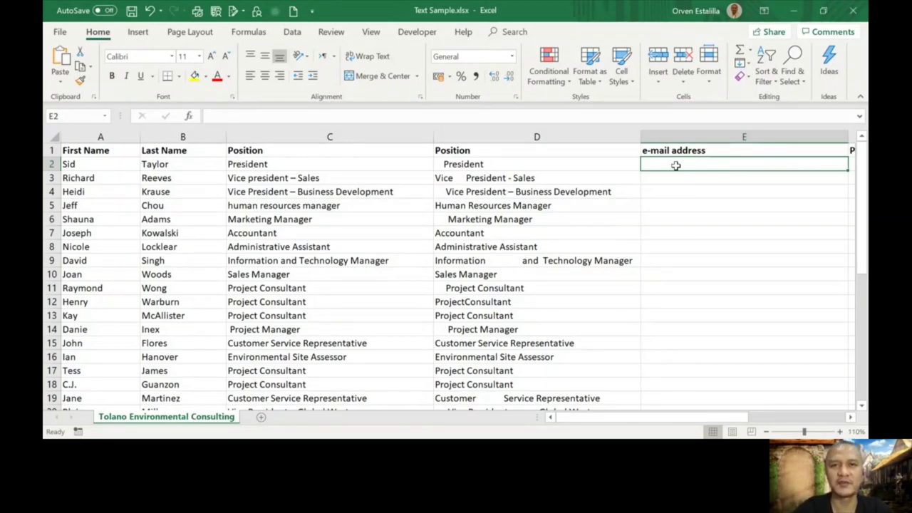
pyautogui.write('=')
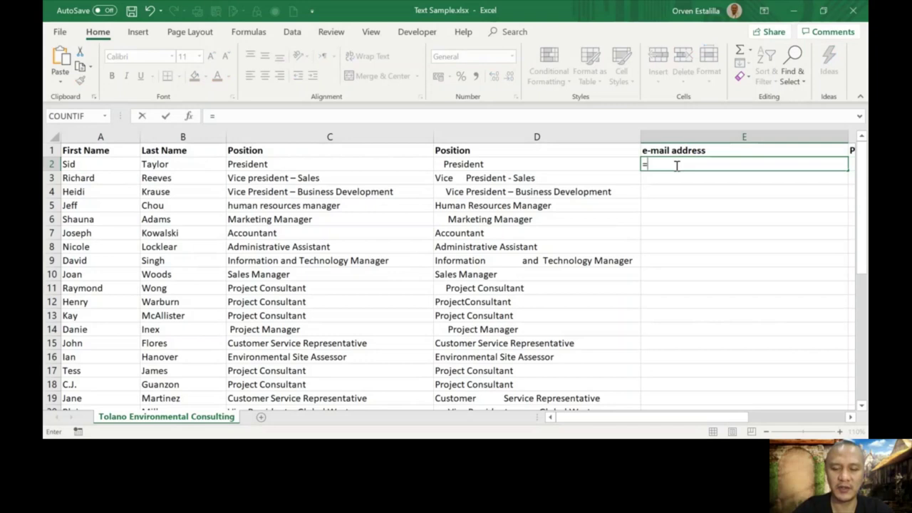
pyautogui.write('len(')
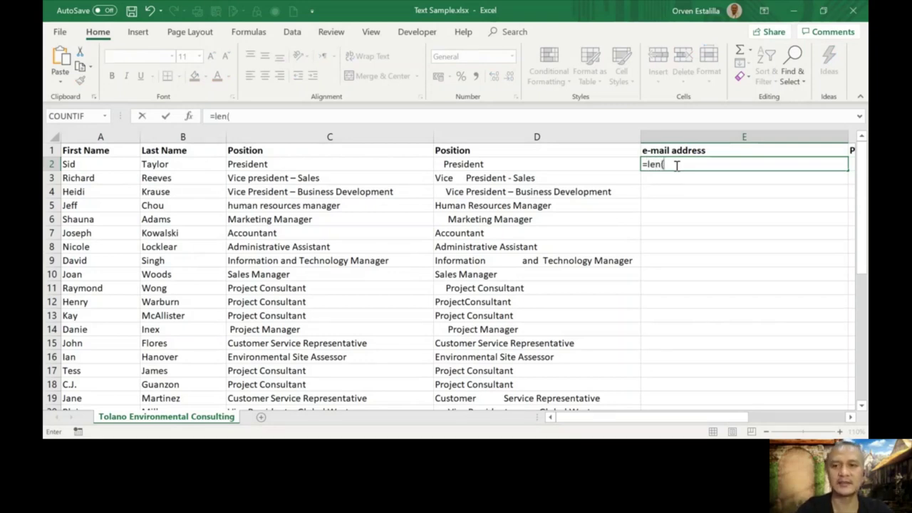
pyautogui.click(382, 166)
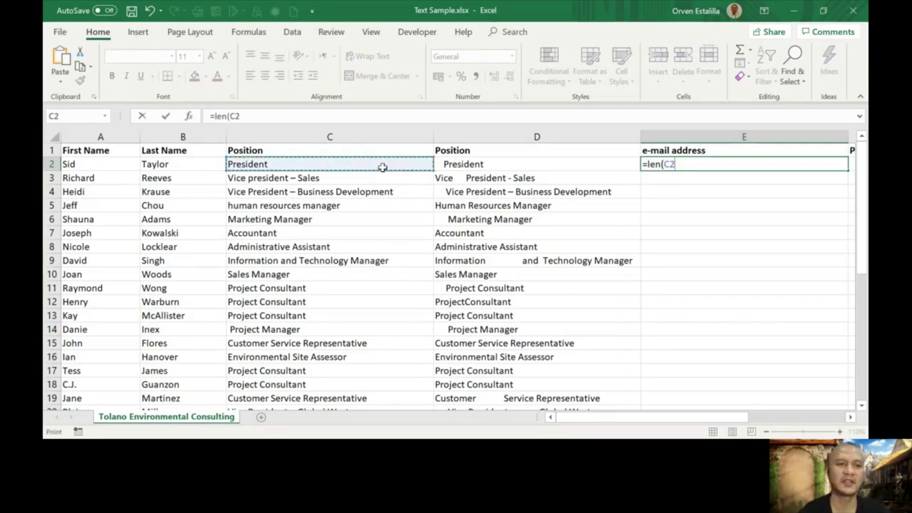
pyautogui.write(')')
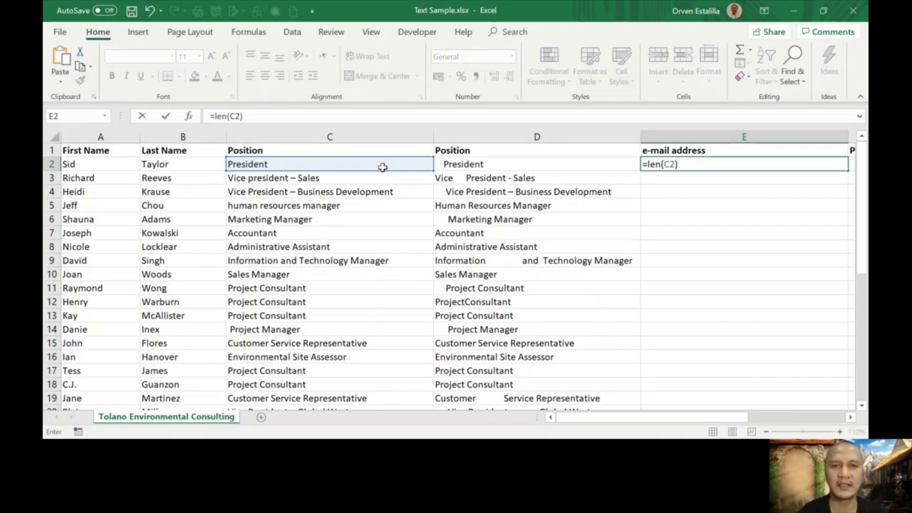
pyautogui.press('Return')
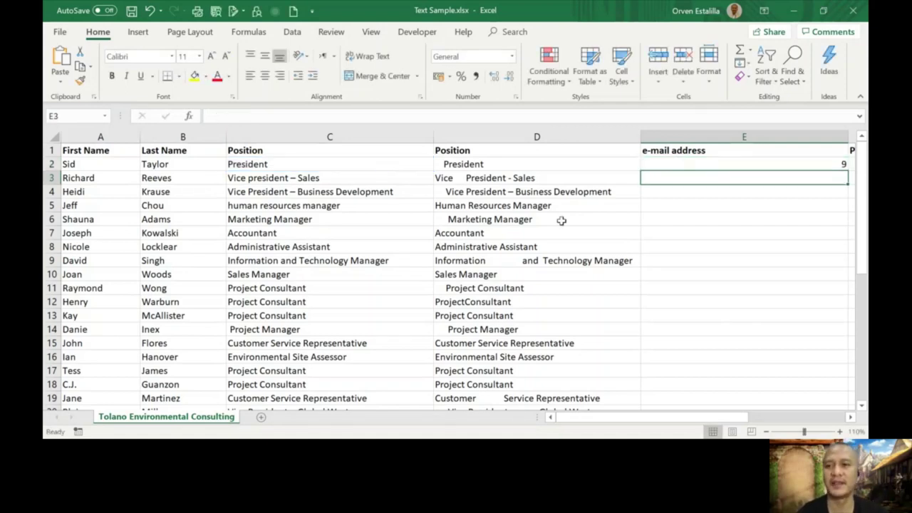
pyautogui.click(677, 166)
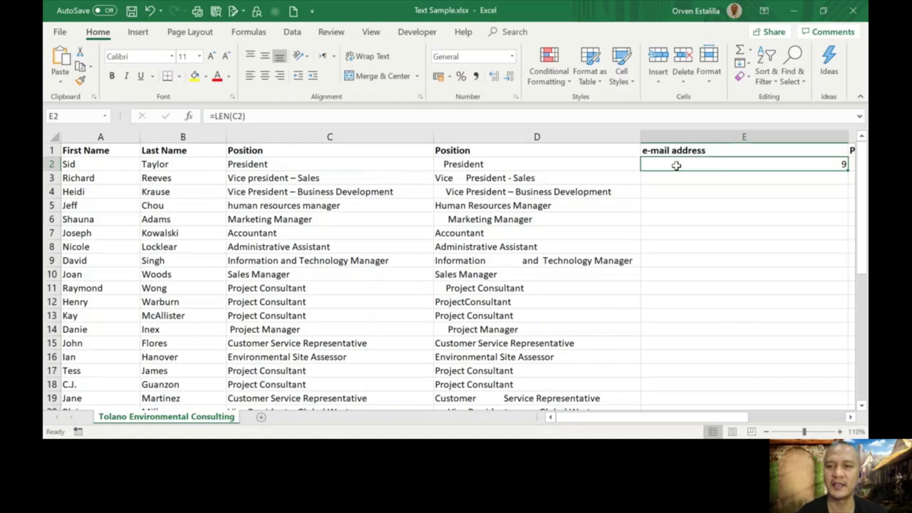
# - Add one space before and six spaces after "President" in cell C2 to test the LEN formula
pyautogui.doubleClick(231, 163)
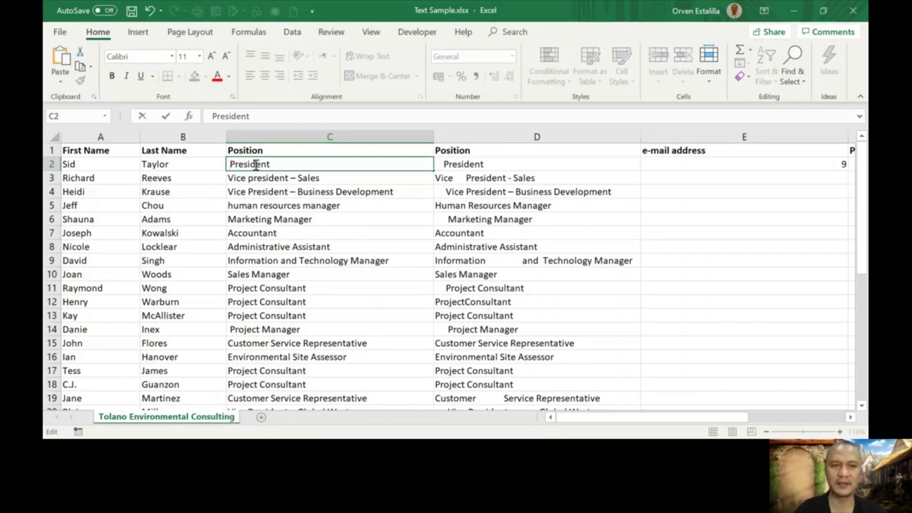
pyautogui.press('Return')
pyautogui.click(830, 165)
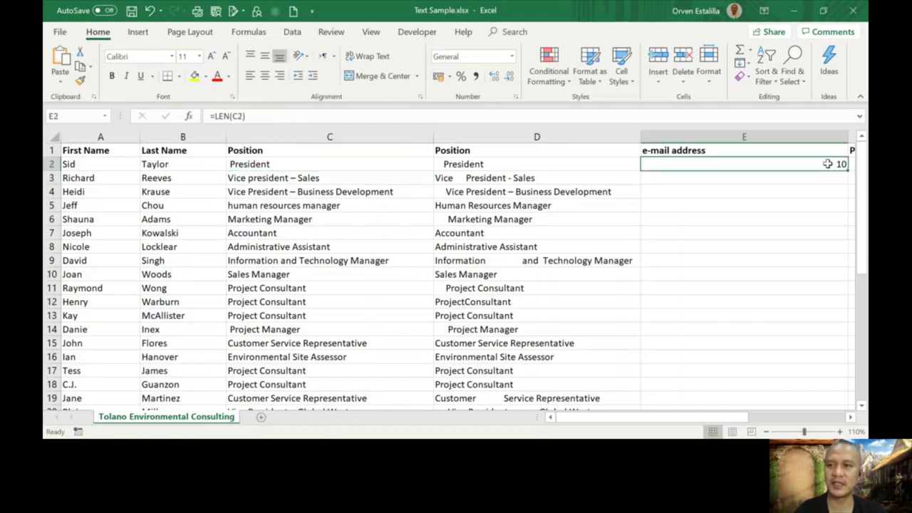
pyautogui.doubleClick(315, 164)
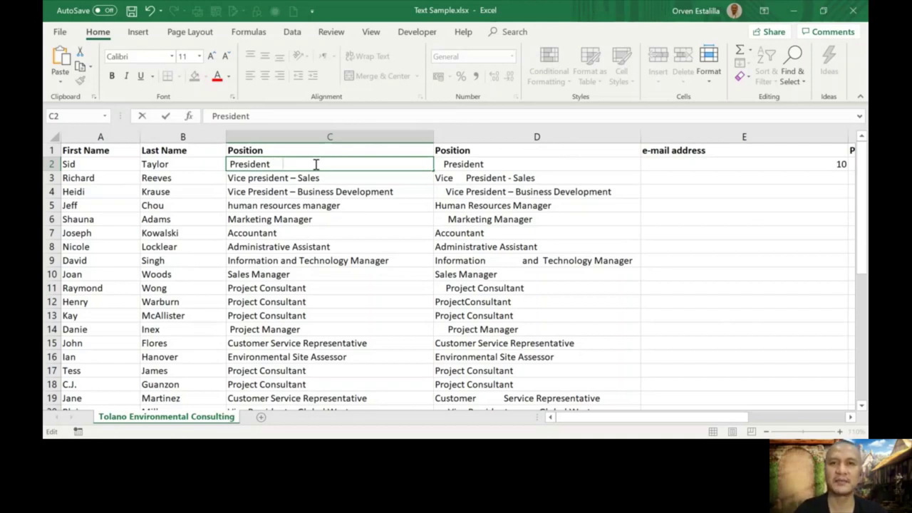
pyautogui.press('Return')
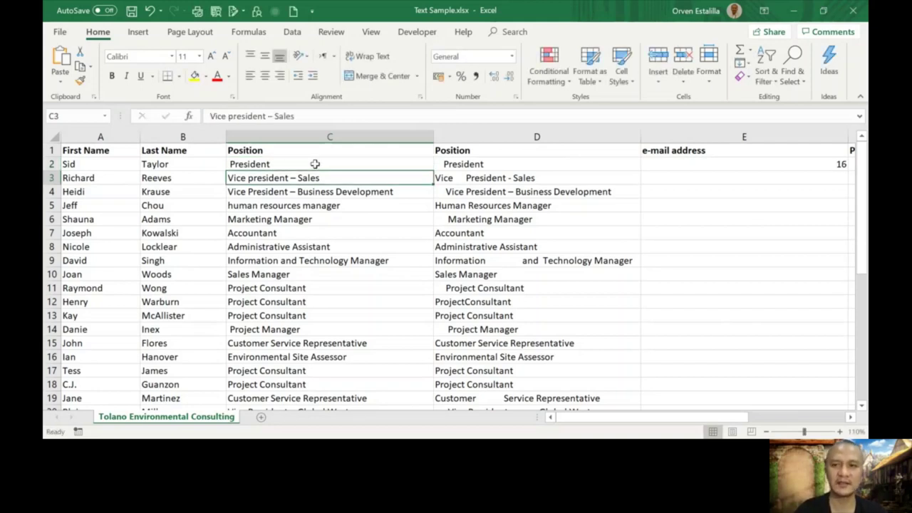
# - Copy the LEN formula from E2 down through E12 and compare the character counts with the Position entries in column C
pyautogui.click(825, 164)
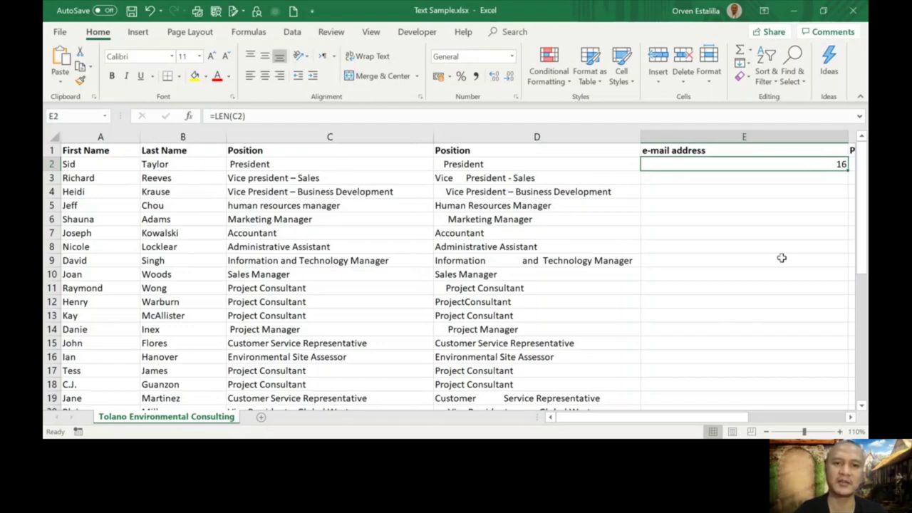
pyautogui.moveTo(849, 171); pyautogui.dragTo(842, 303)
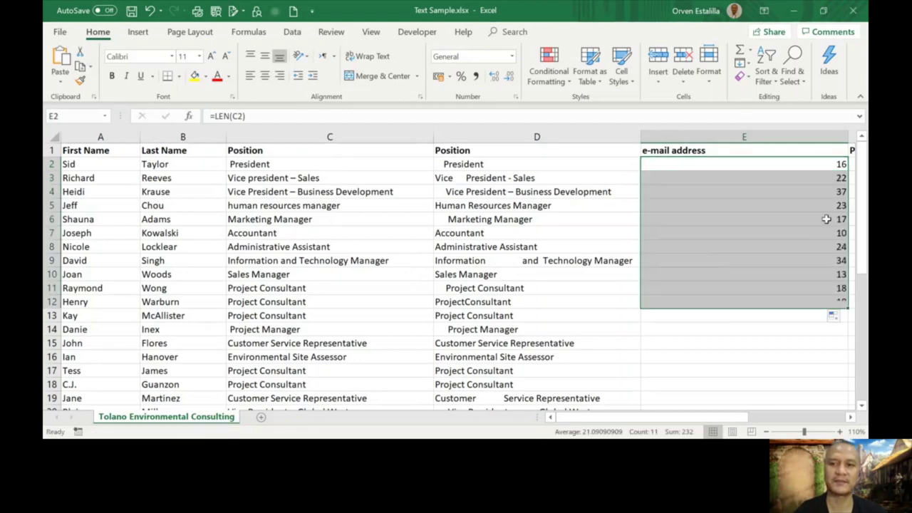
pyautogui.click(789, 183)
pyautogui.press('Down')
pyautogui.press('Down')
pyautogui.press('Down')
pyautogui.press('Up')
pyautogui.click(386, 175)
pyautogui.click(372, 204)
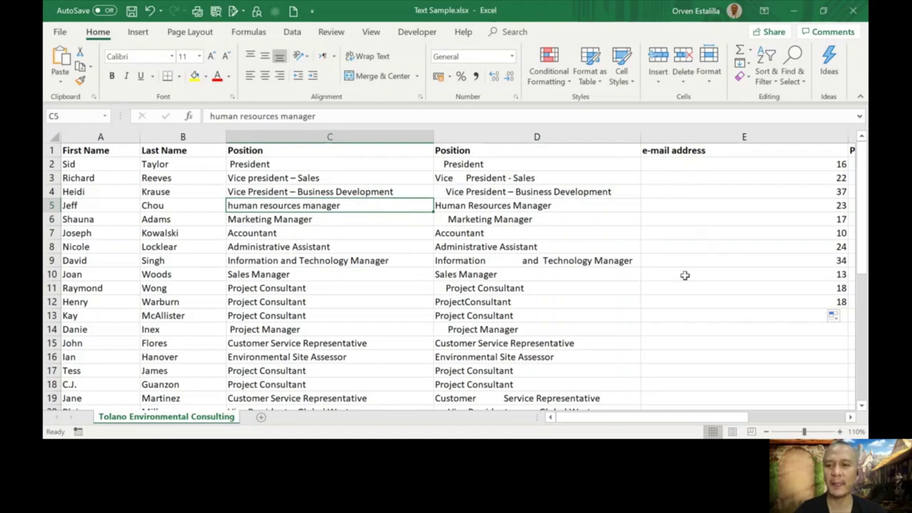
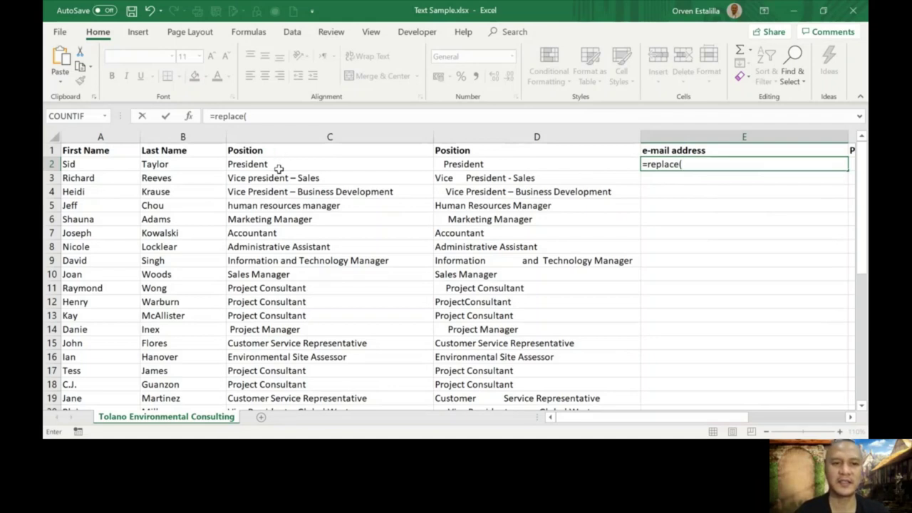
# - Complete the formula in cell E2 as =REPLACE(C2,4,4,"lame") to substitute four characters of the Position text
pyautogui.click(279, 163)
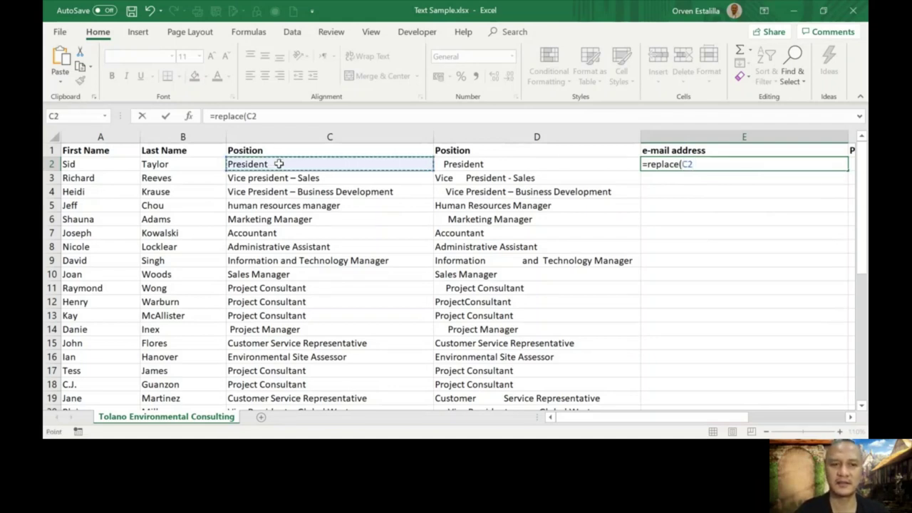
pyautogui.write(',')
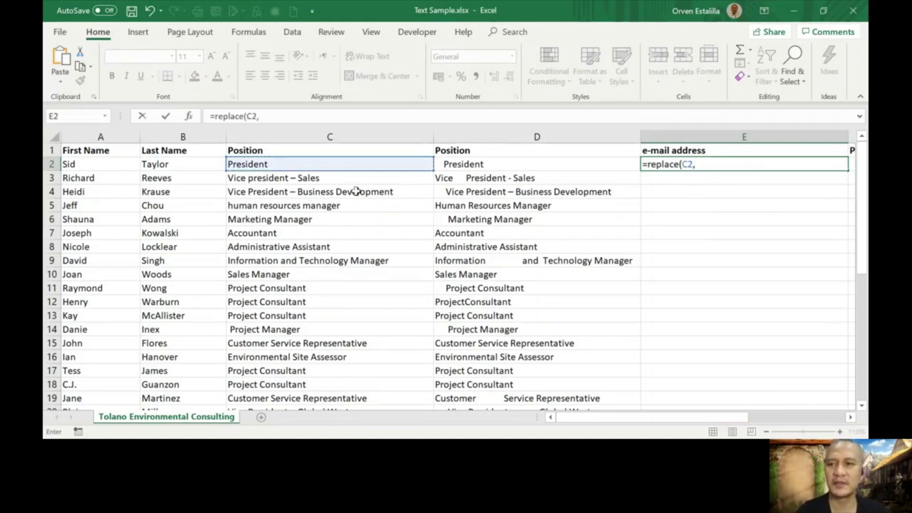
pyautogui.click(242, 164)
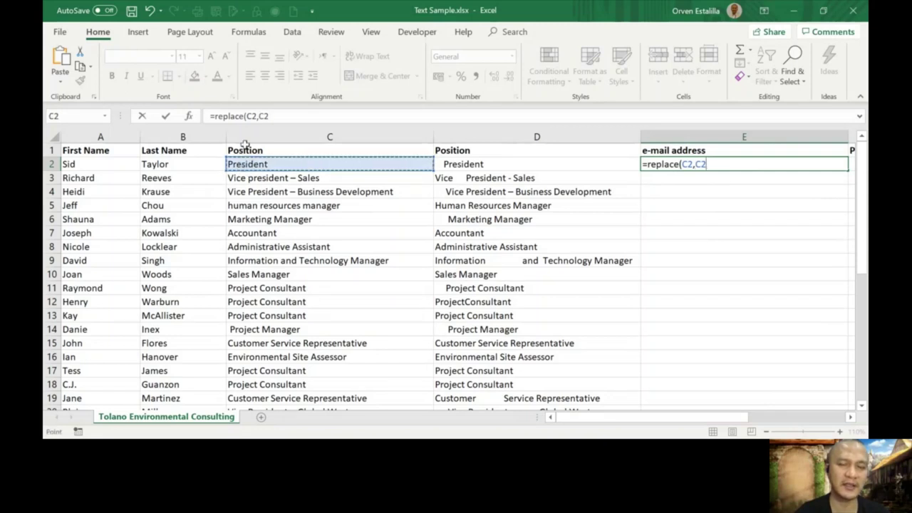
pyautogui.press('BackSpace')
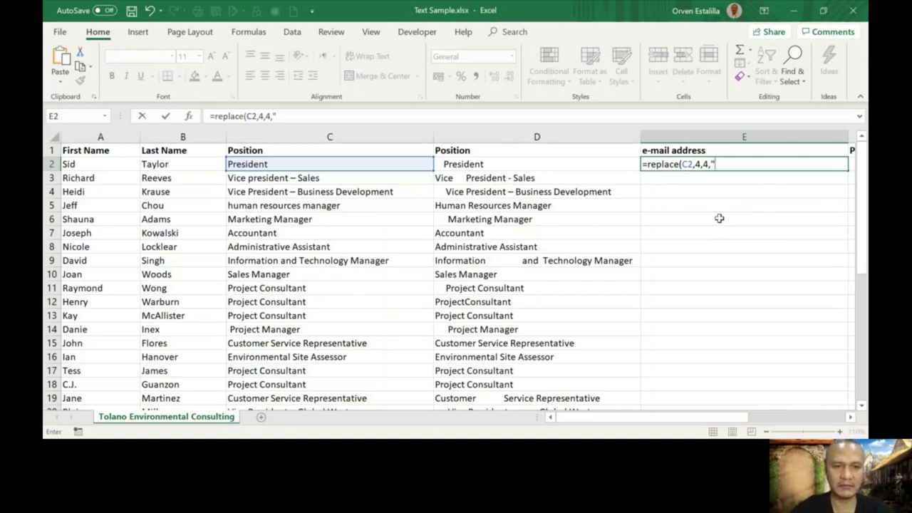
pyautogui.write('sale')
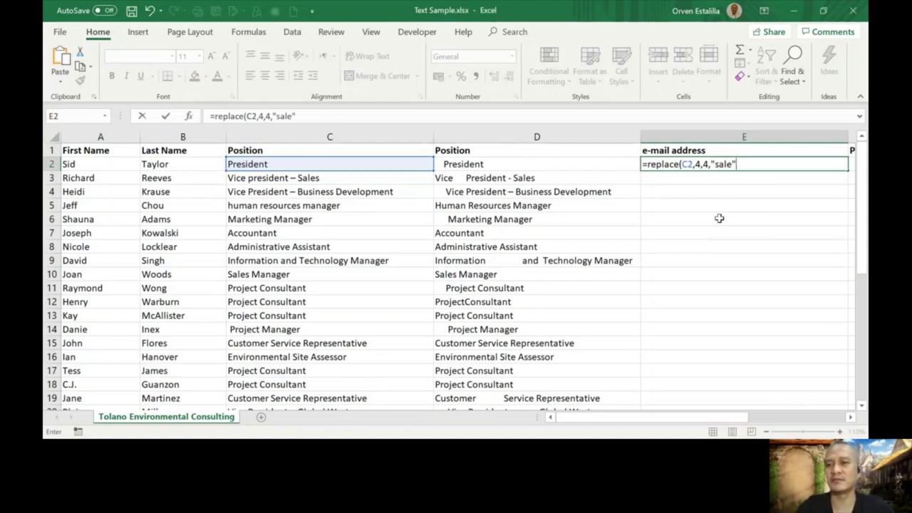
pyautogui.press('BackSpace')
pyautogui.press('BackSpace')
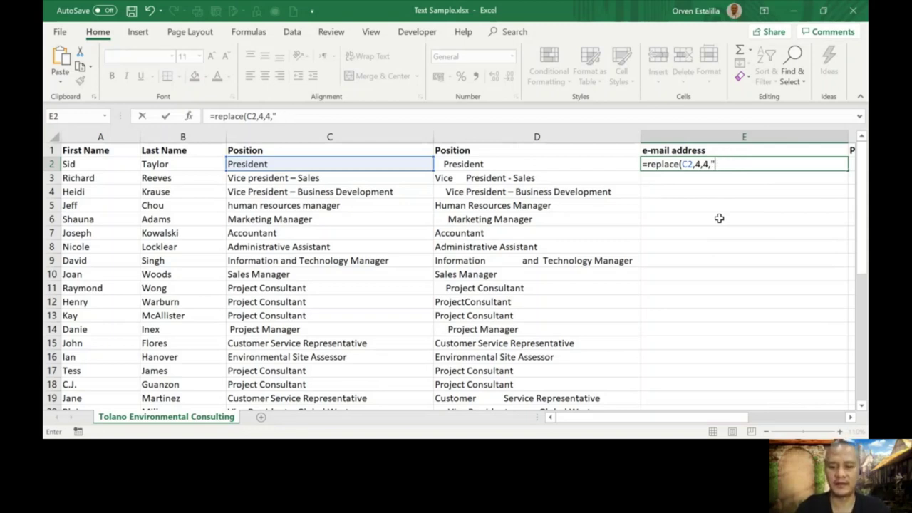
pyautogui.write('me')
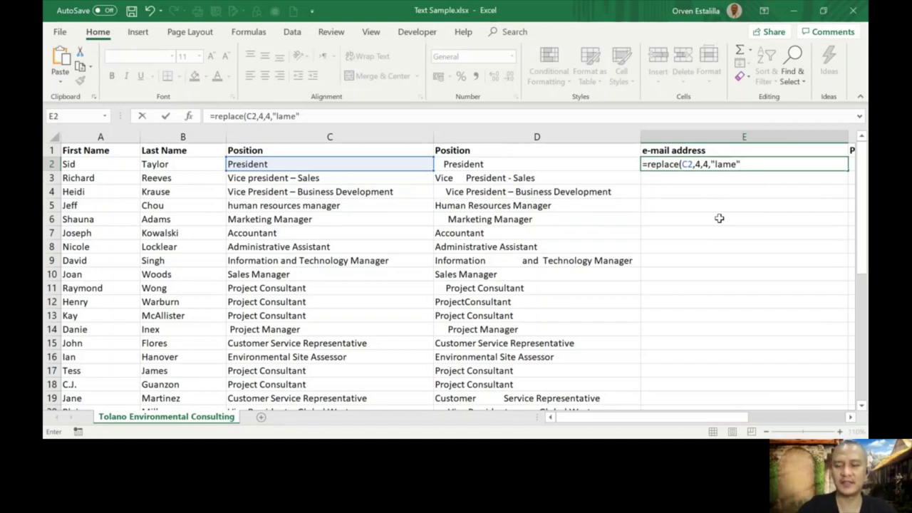
pyautogui.write('")')
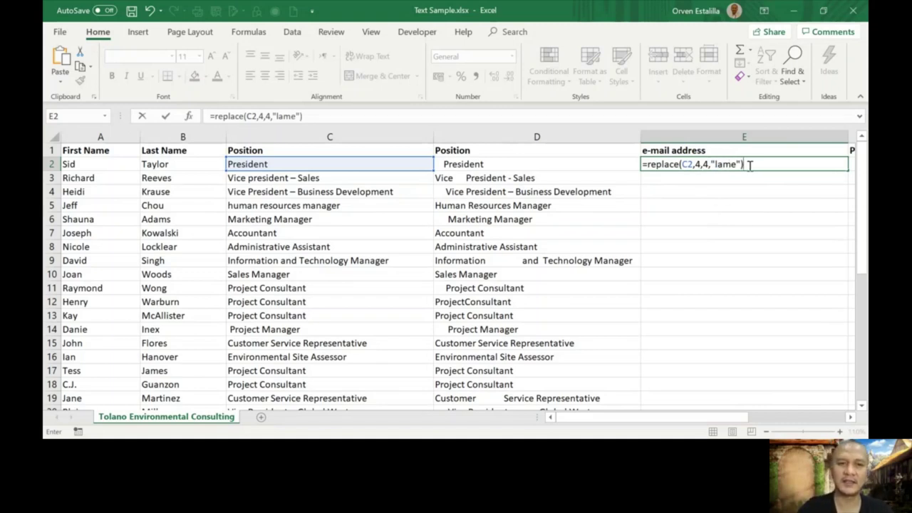
pyautogui.press('Return')
# - Review the arguments of the REPLACE formula in cell E2 against the Position text in C2
pyautogui.click(693, 165)
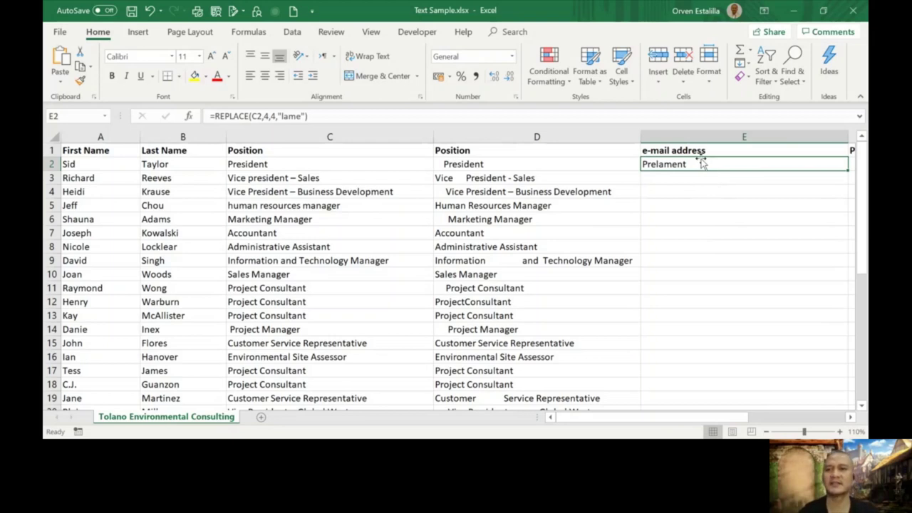
pyautogui.doubleClick(697, 165)
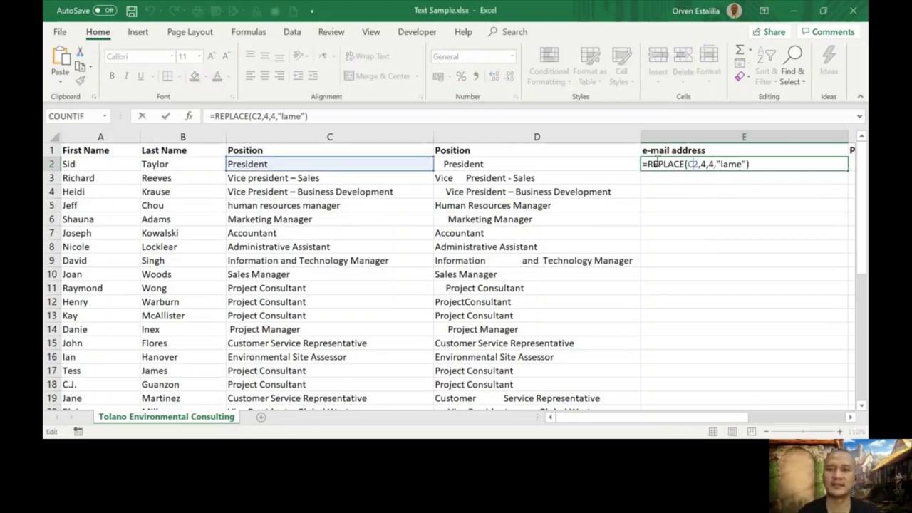
pyautogui.moveTo(642, 164); pyautogui.dragTo(766, 169)
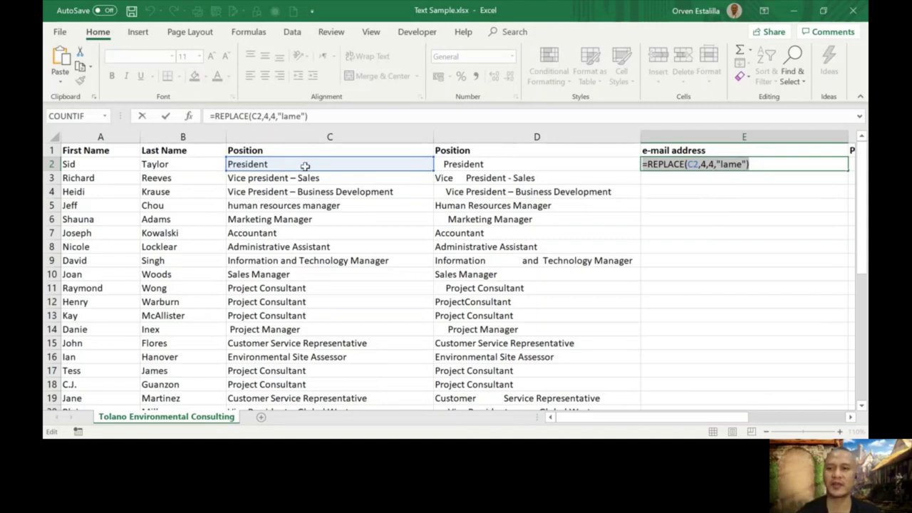
pyautogui.click(759, 165)
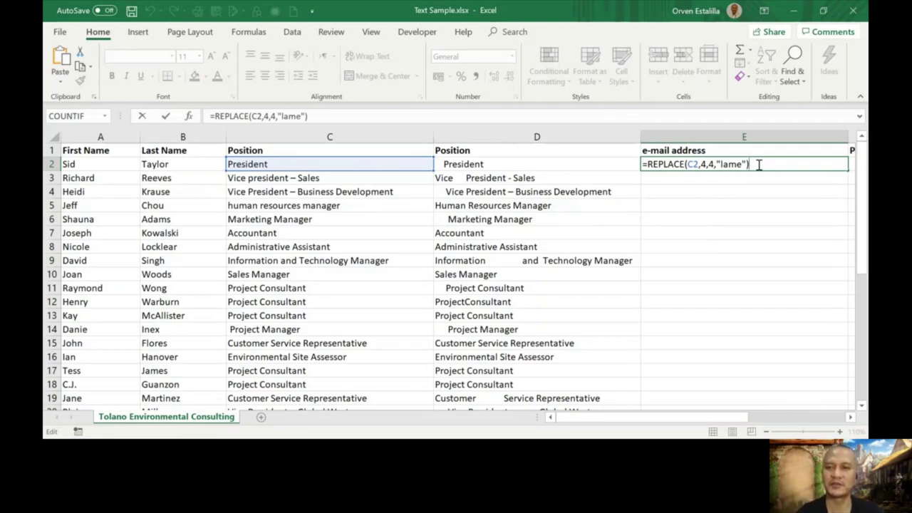
pyautogui.press('Return')
pyautogui.click(770, 164)
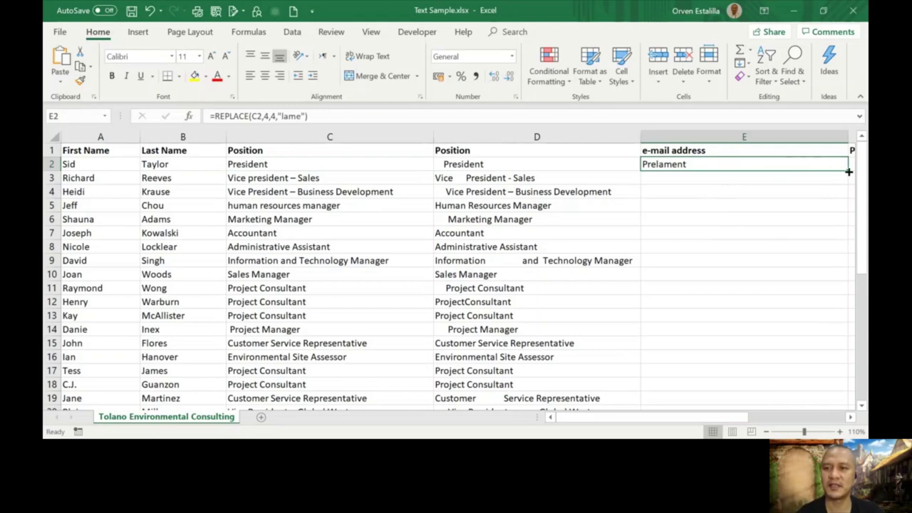
# - Copy the REPLACE formula from E2 down through E9 and compare the results with the Position entries in column C
pyautogui.moveTo(848, 171); pyautogui.dragTo(853, 263)
pyautogui.click(696, 180)
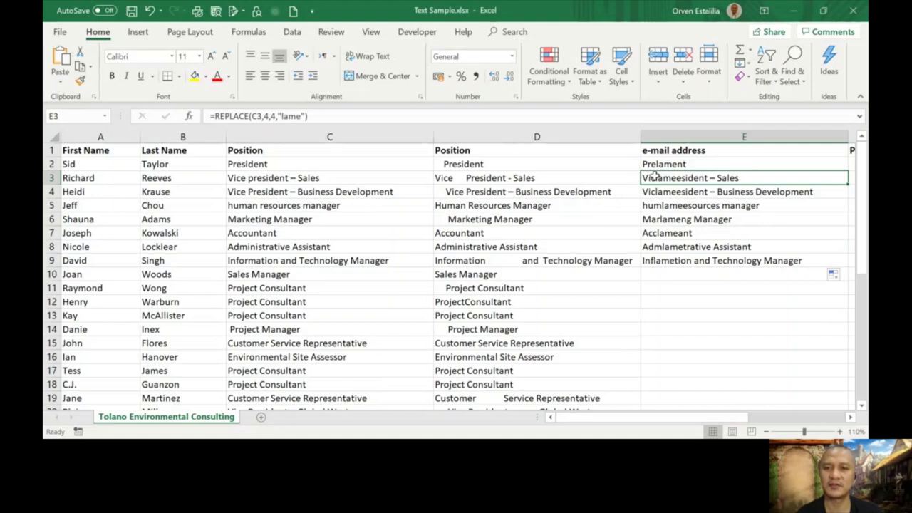
pyautogui.click(305, 177)
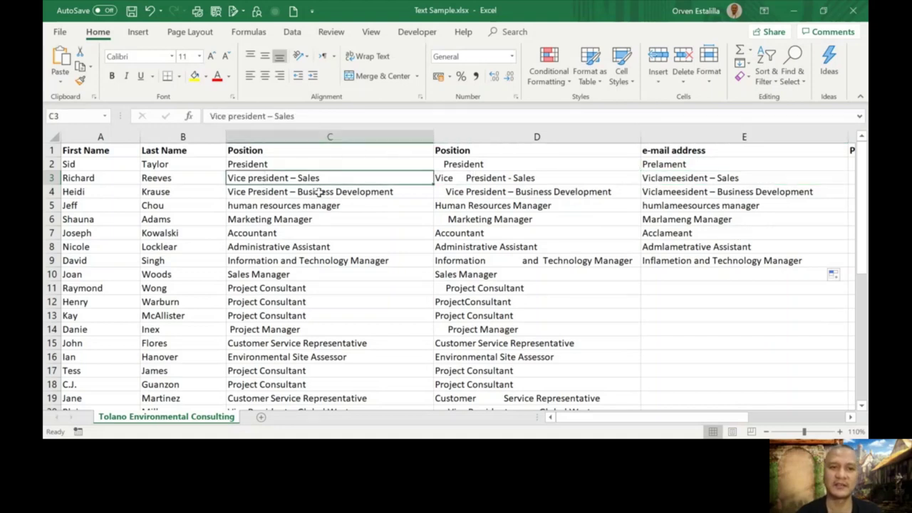
pyautogui.click(338, 191)
pyautogui.click(336, 178)
pyautogui.click(336, 165)
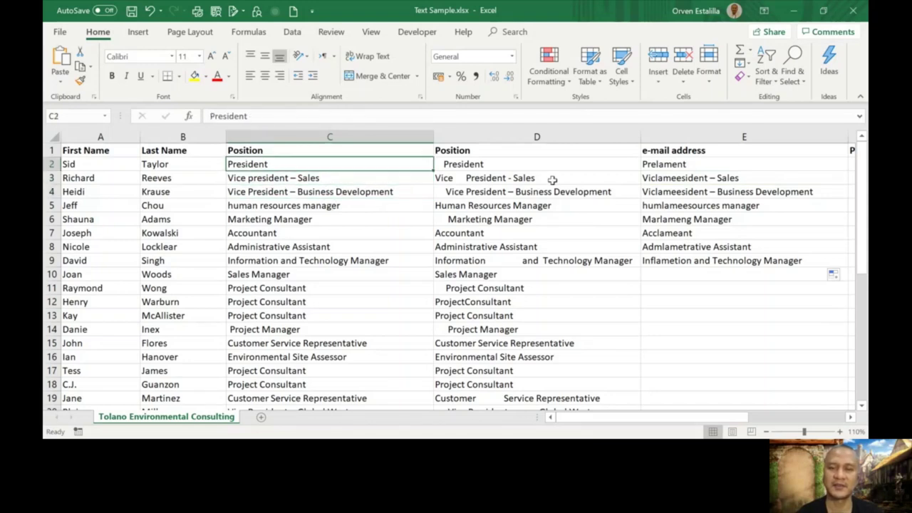
# - Clear the REPLACE formulas from cells E2 through E9
pyautogui.click(708, 164)
pyautogui.moveTo(708, 164); pyautogui.dragTo(720, 260)
pyautogui.press('Delete')
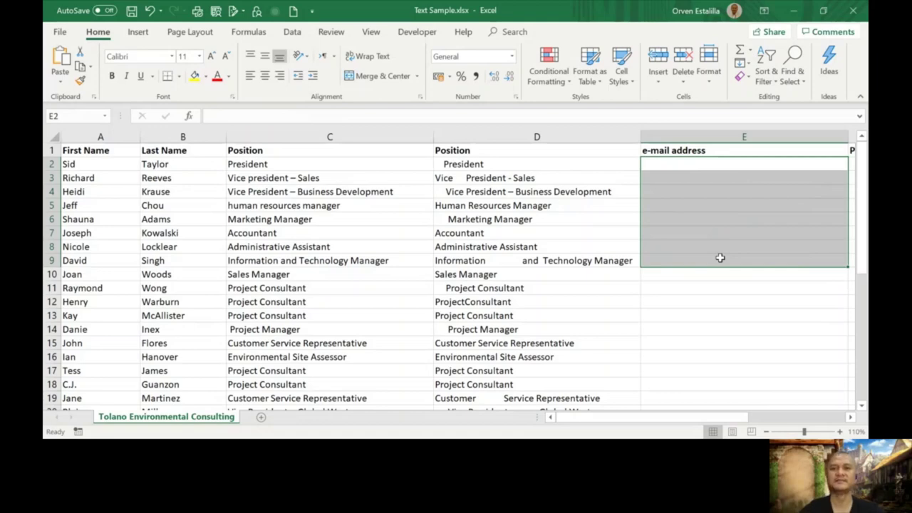